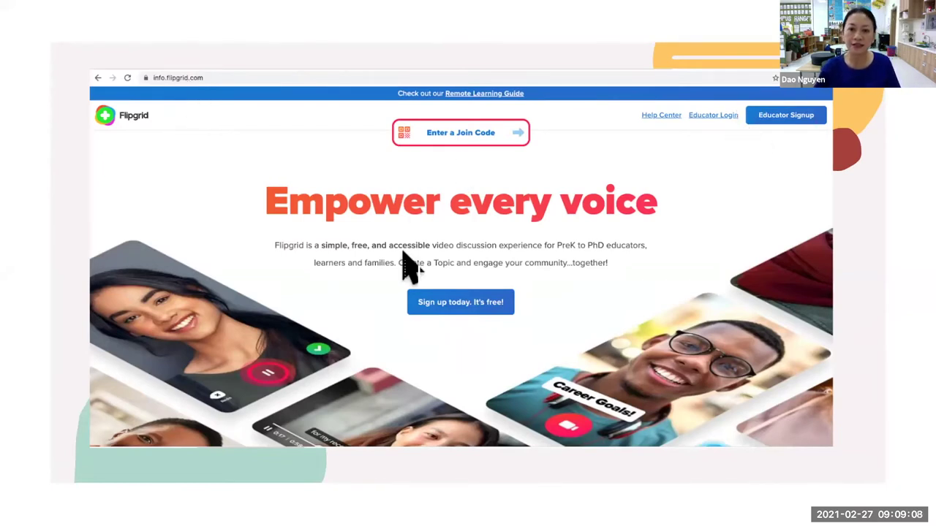
- Page through the presentation slides on Flipgrid's educator sign-up and topic settings, up to the link for creating a new topic
left_click(777, 130)
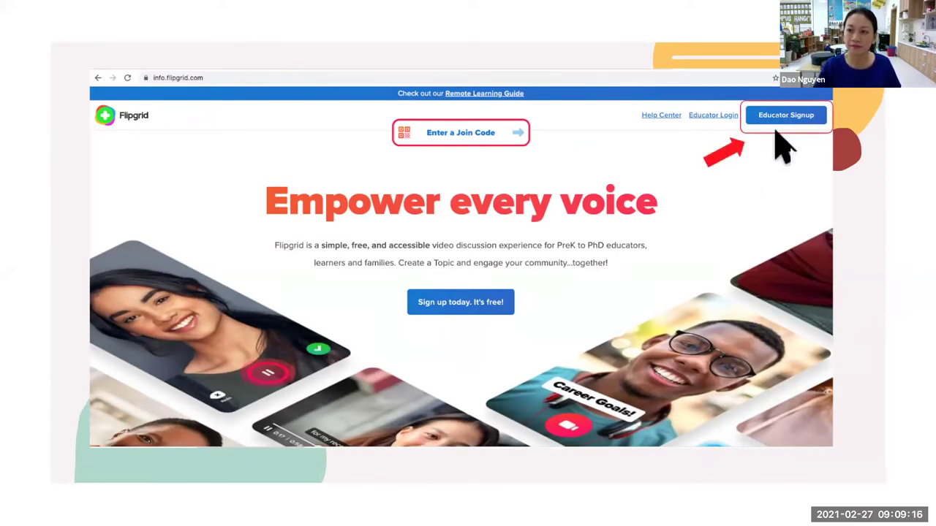
left_click(779, 150)
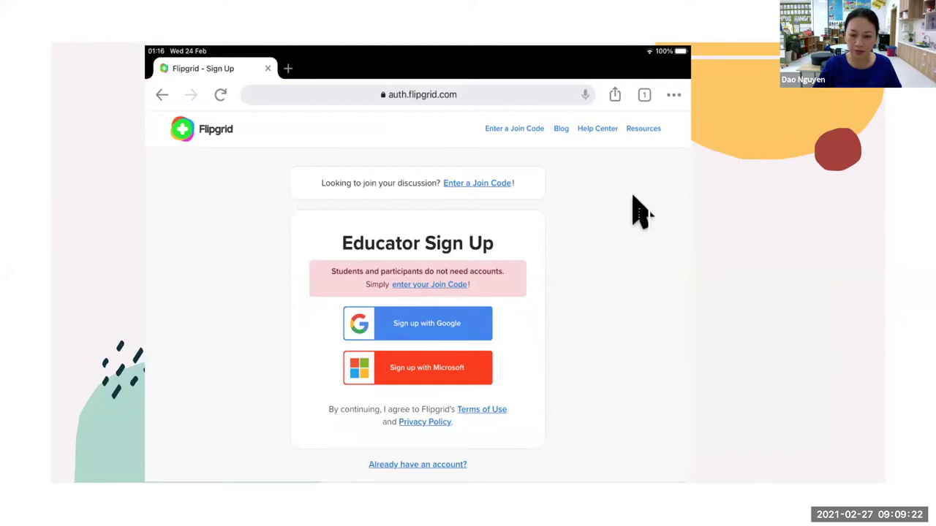
key("Right")
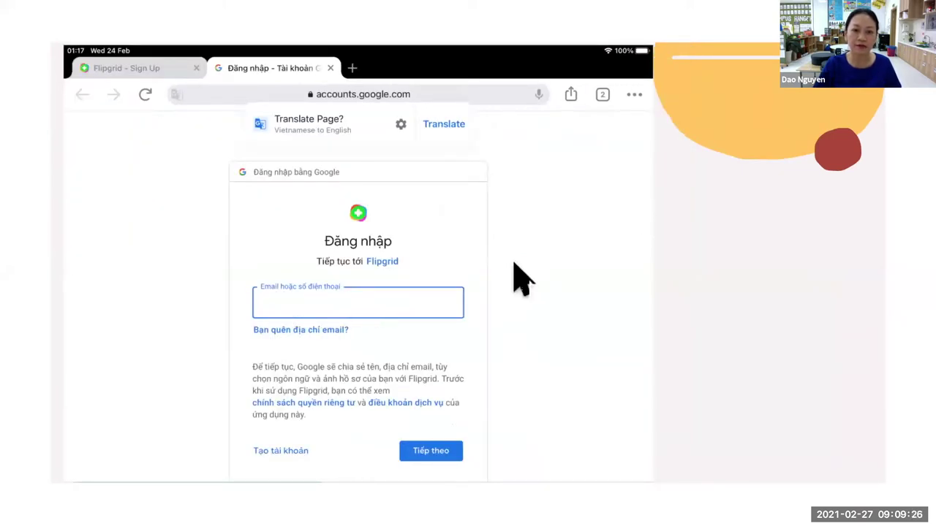
key("Right")
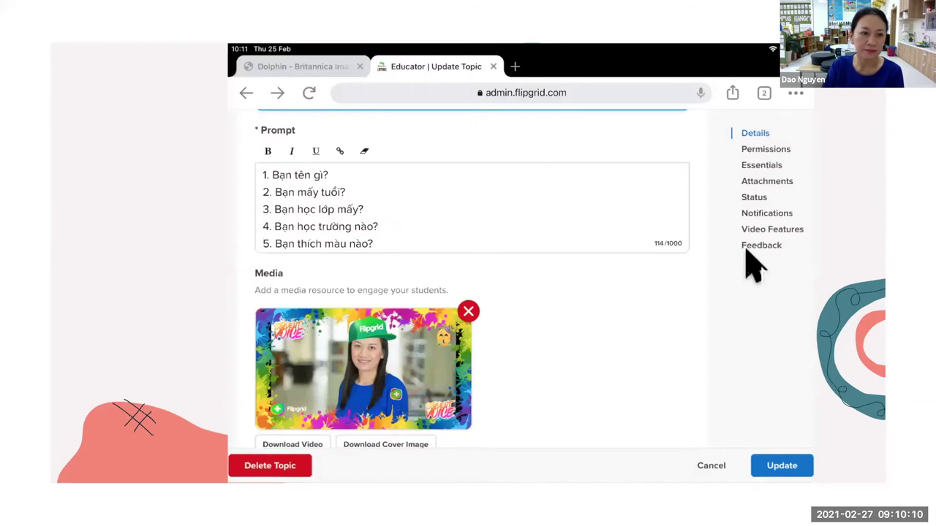
key("Right")
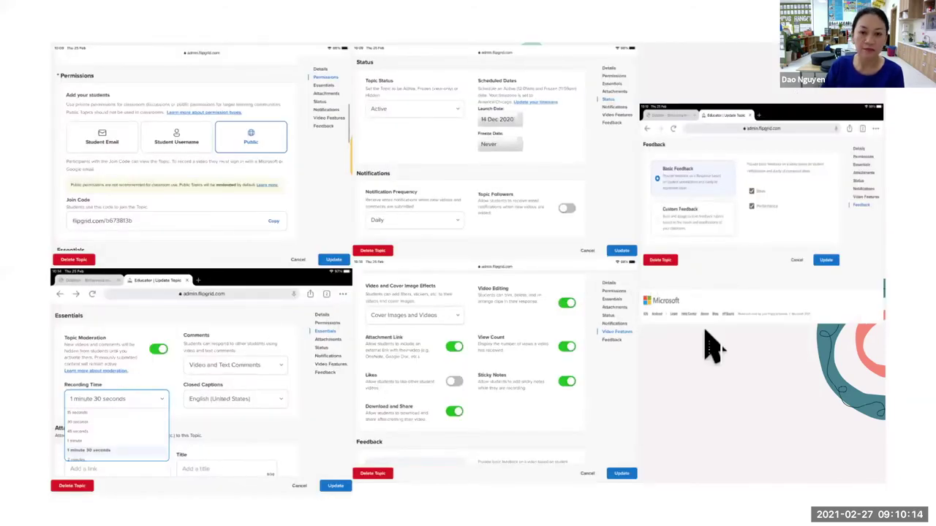
key("Right")
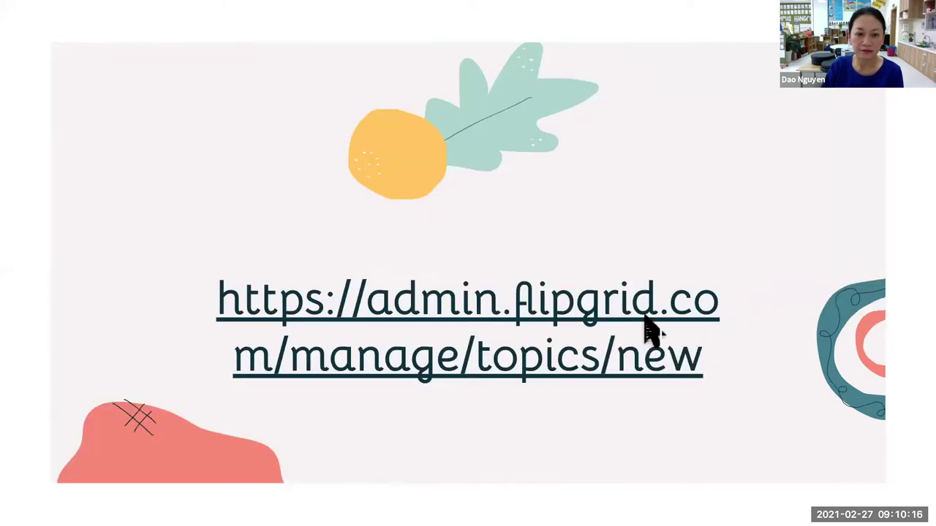
key("Right")
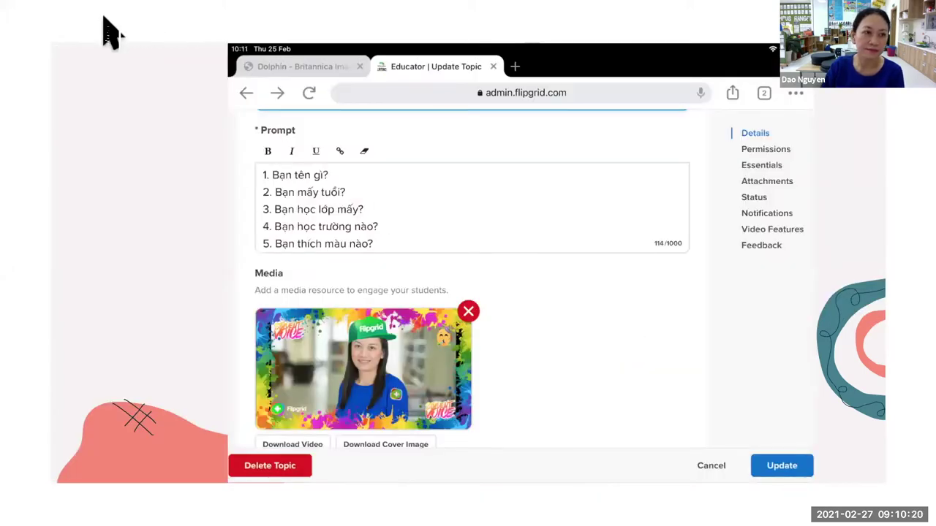
key("Right")
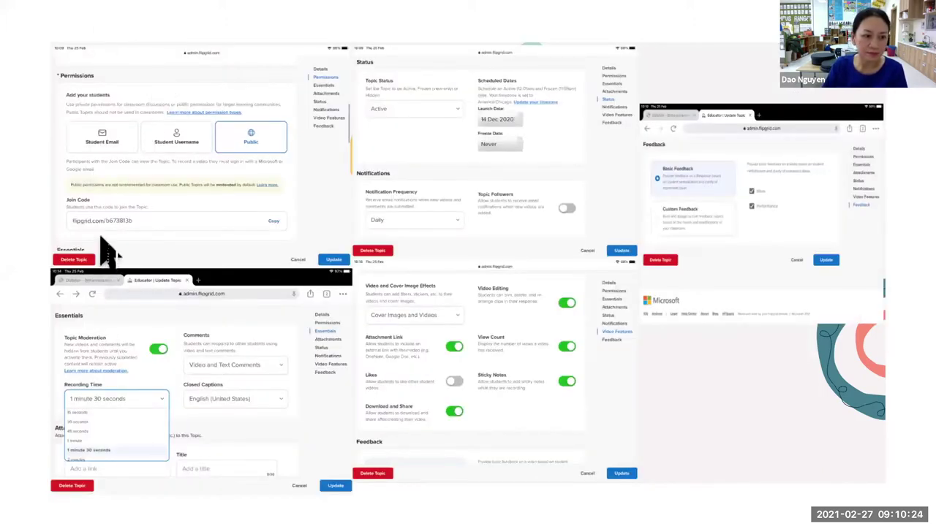
key("Escape")
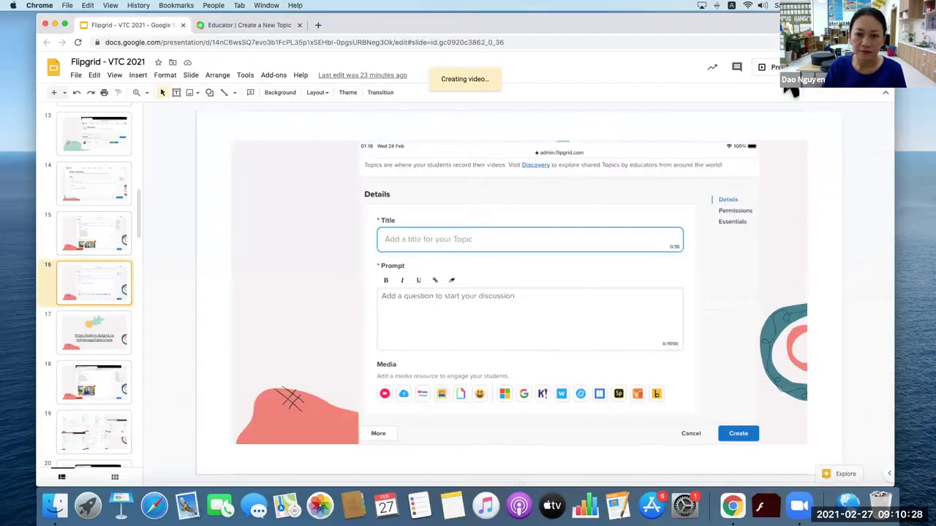
key("super+Return")
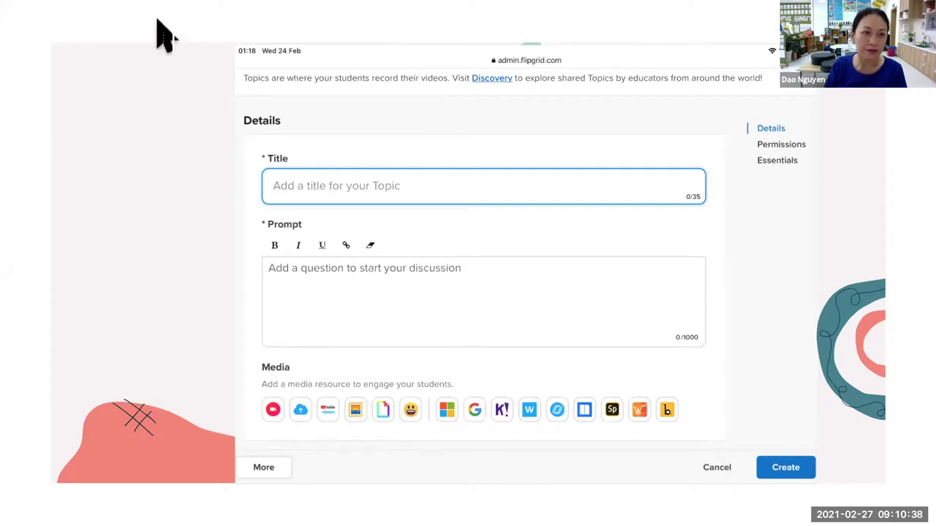
key("Right")
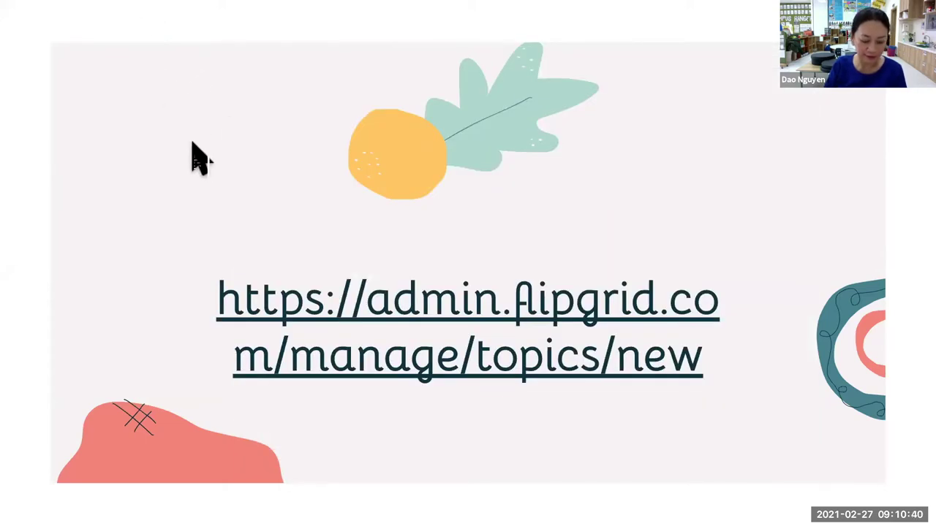
- Leave the slideshow and switch to the Media section of Flipgrid's page for creating a new topic
key("Escape")
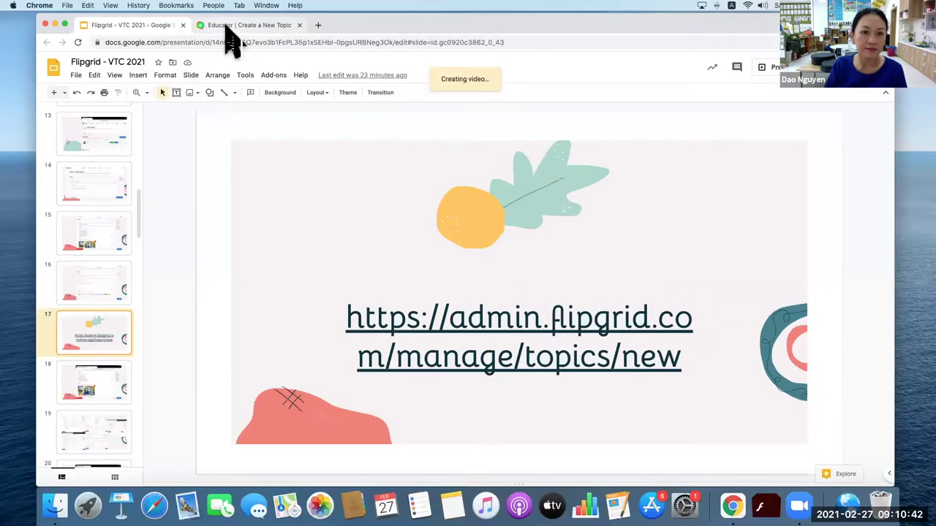
left_click(228, 26)
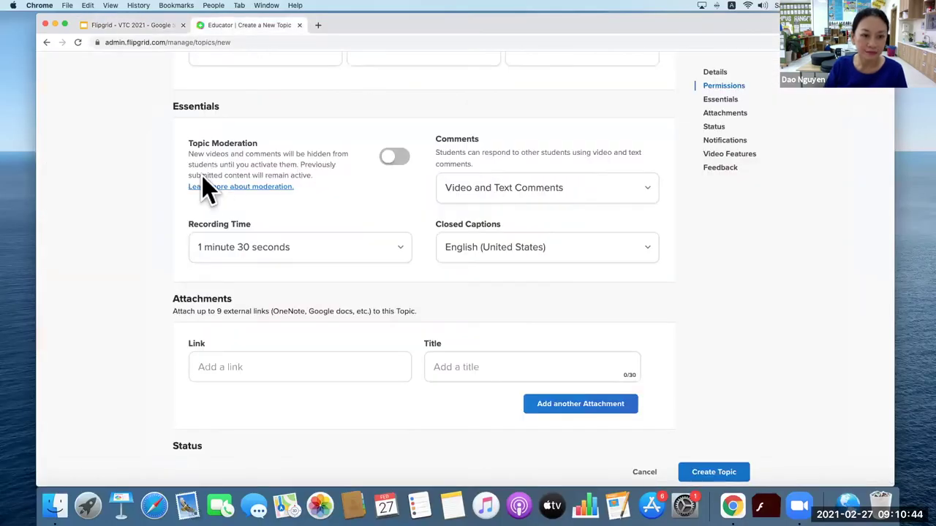
scroll(206, 192, "up", 3)
scroll(204, 202, "up", 3)
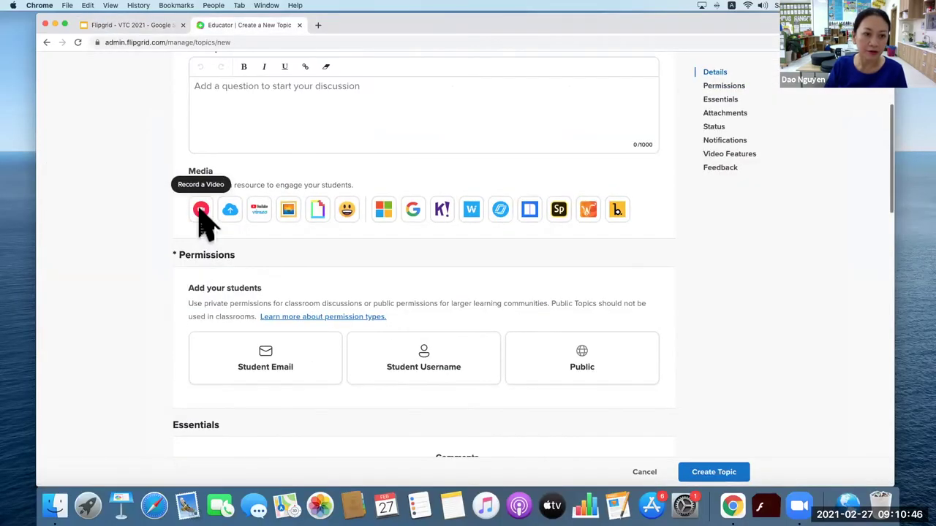
- Record a webcam video about 16 seconds long as the topic's media and accept the clip untrimmed
left_click(201, 212)
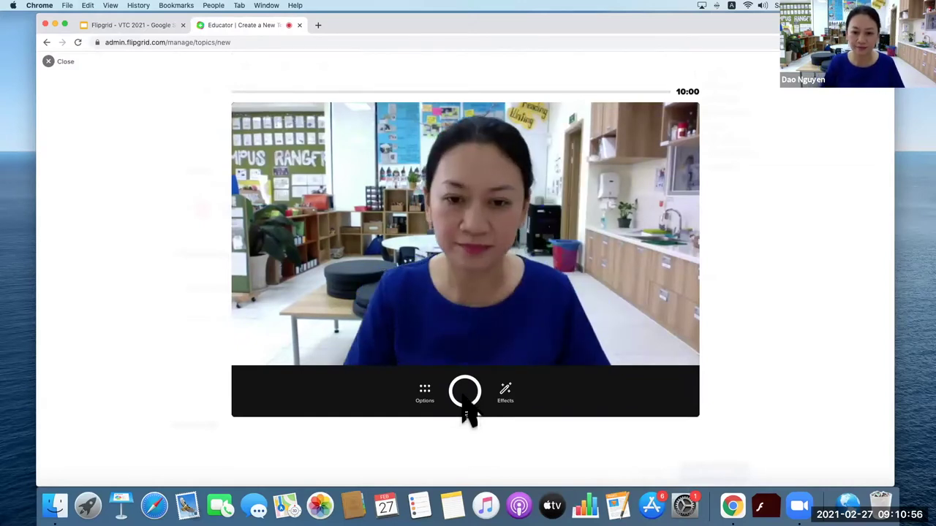
left_click(463, 400)
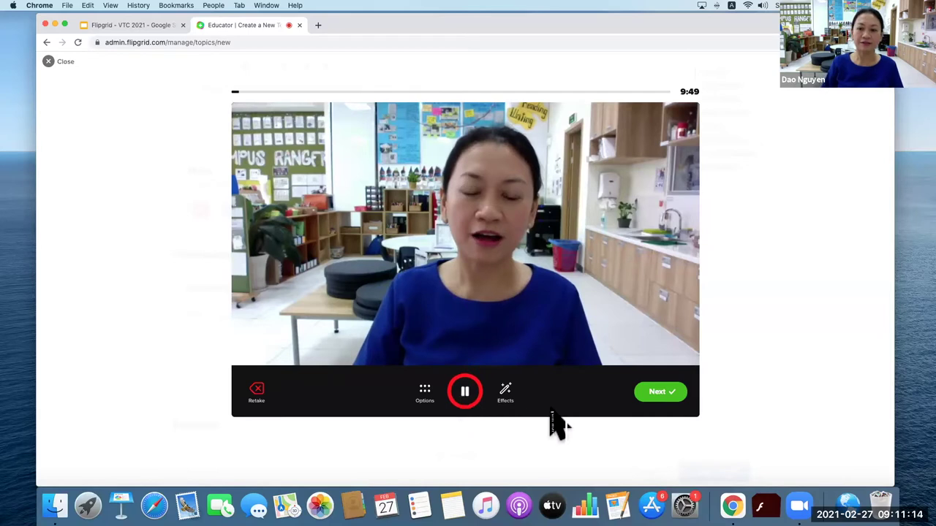
left_click(660, 395)
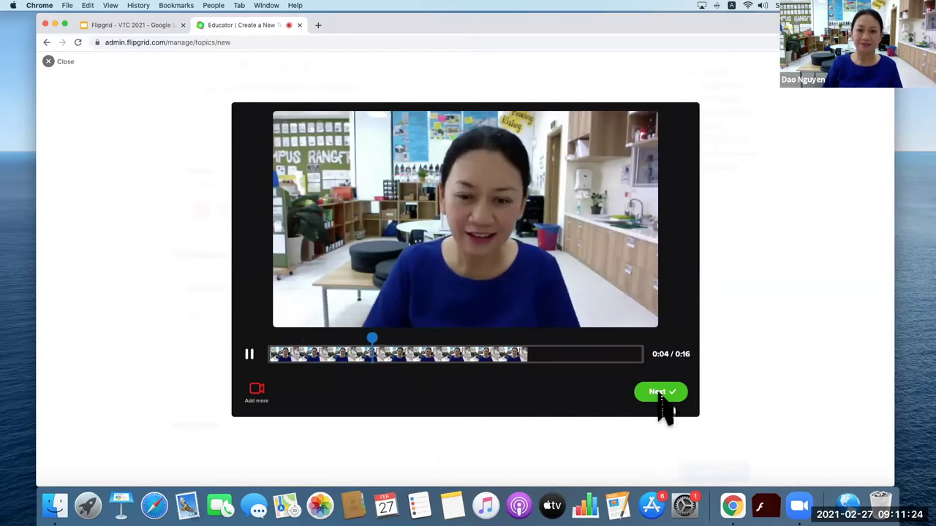
left_click(658, 395)
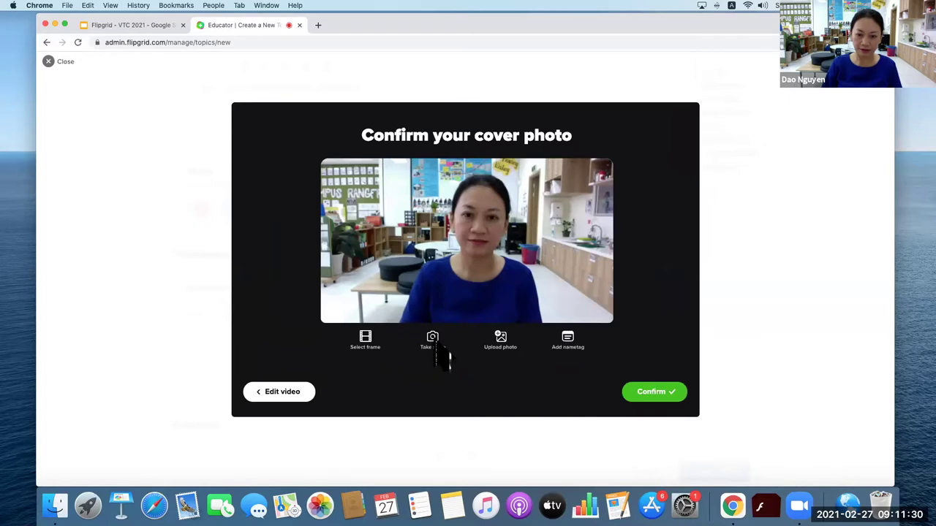
- Take a selfie for the video's cover photo and apply the Spring frame to it
left_click(434, 345)
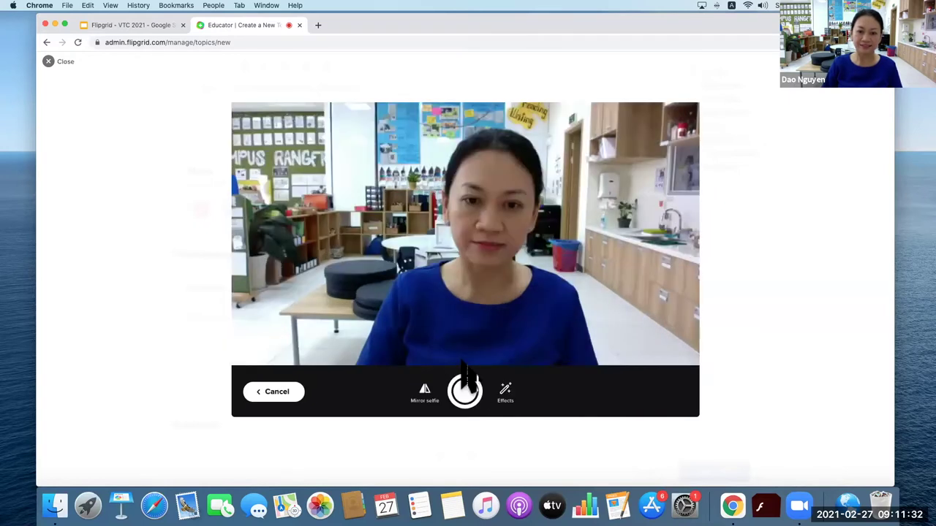
left_click(466, 390)
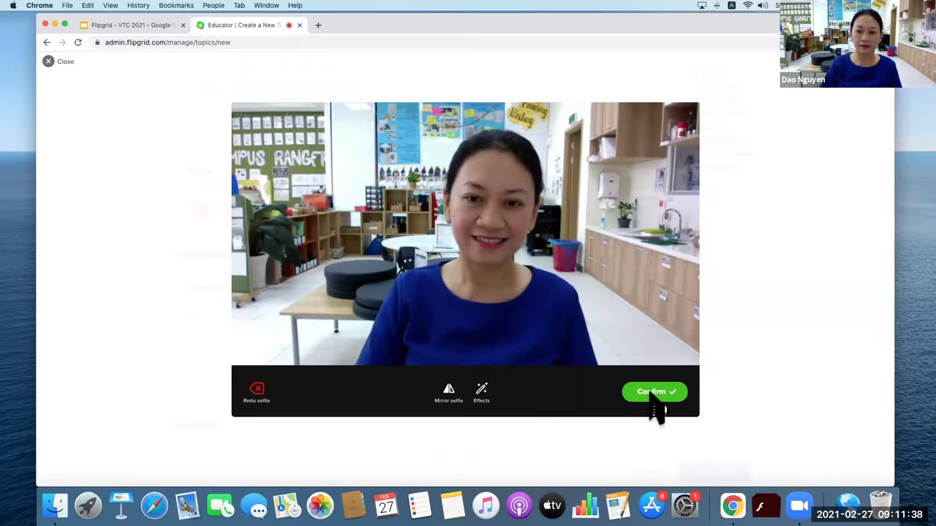
left_click(490, 402)
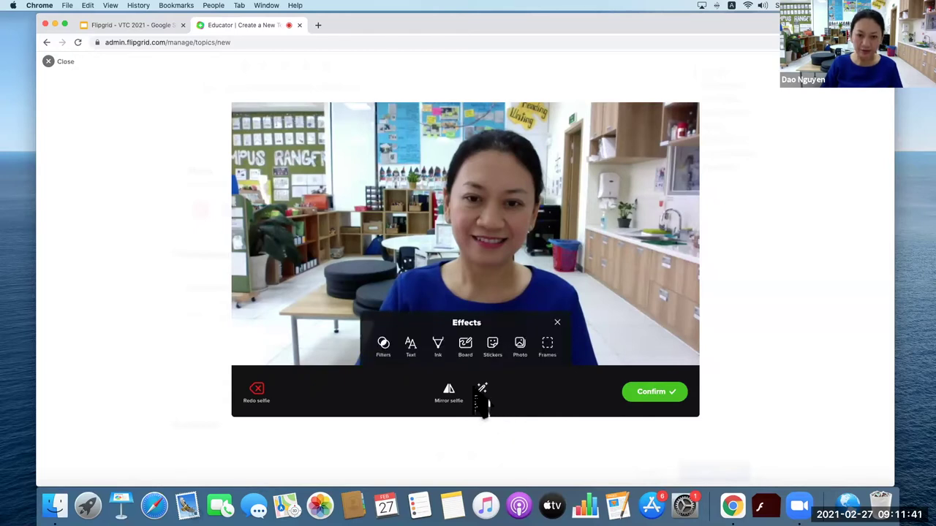
left_click(549, 355)
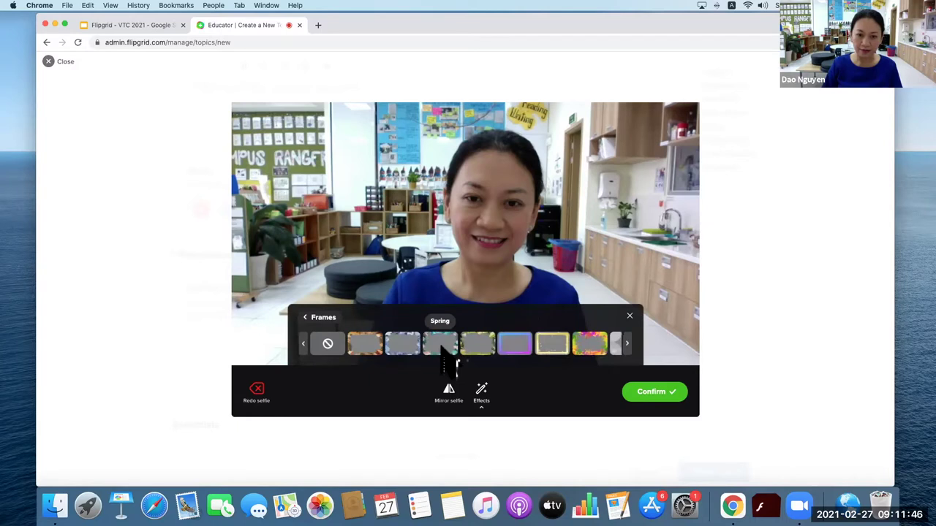
left_click(442, 349)
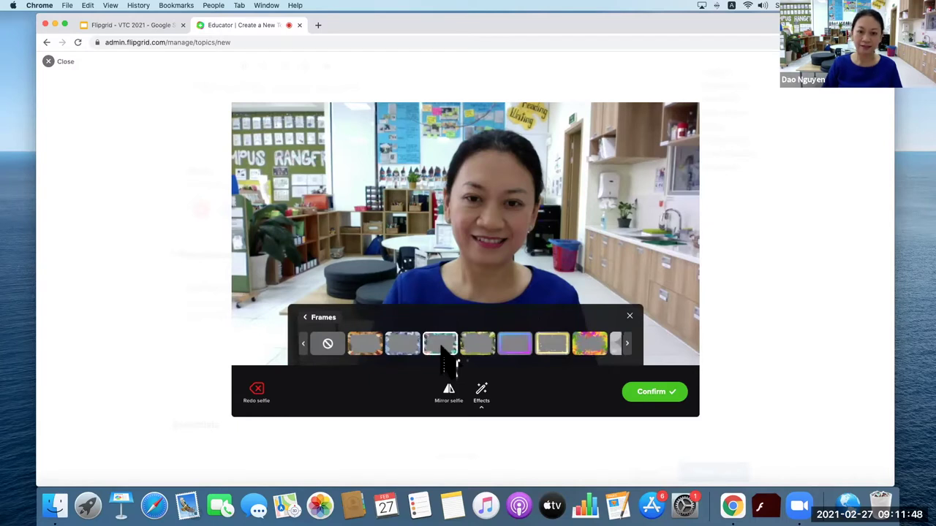
- Add the heart-eyes emoji sticker to the selfie and place it near the photo's lower-left side, clear of the face
left_click(483, 394)
left_click(490, 345)
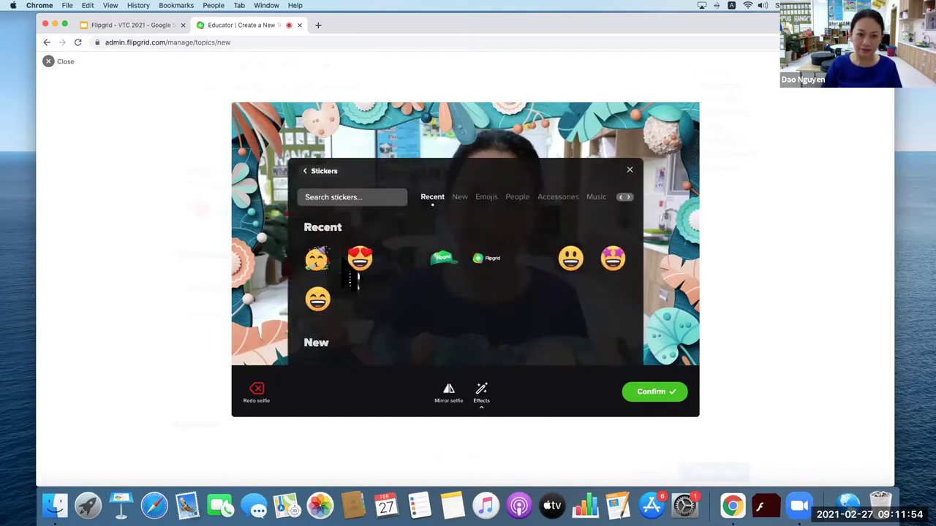
left_click(357, 263)
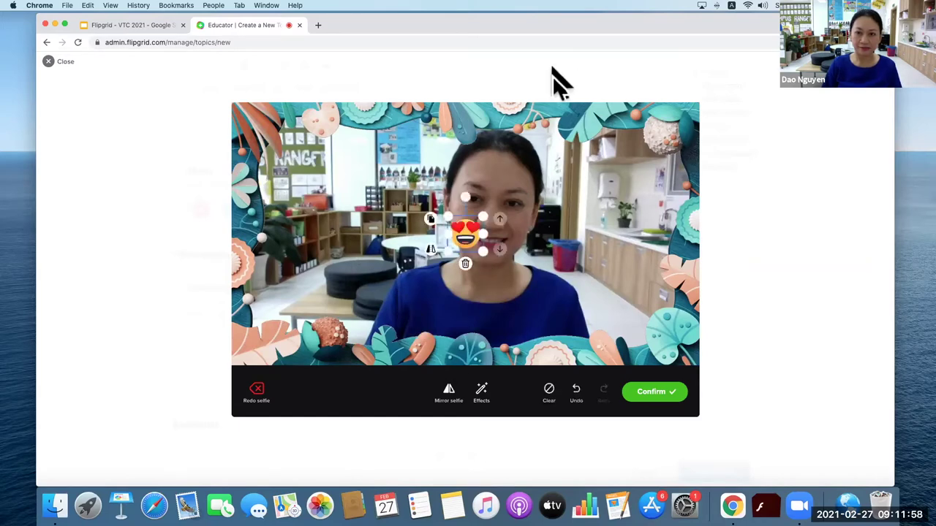
left_click_drag(467, 239, 309, 276)
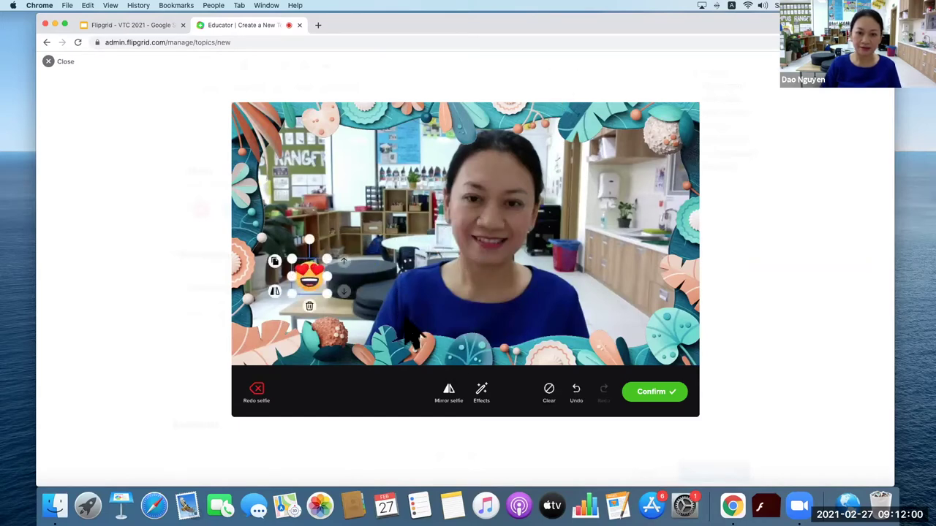
left_click(483, 395)
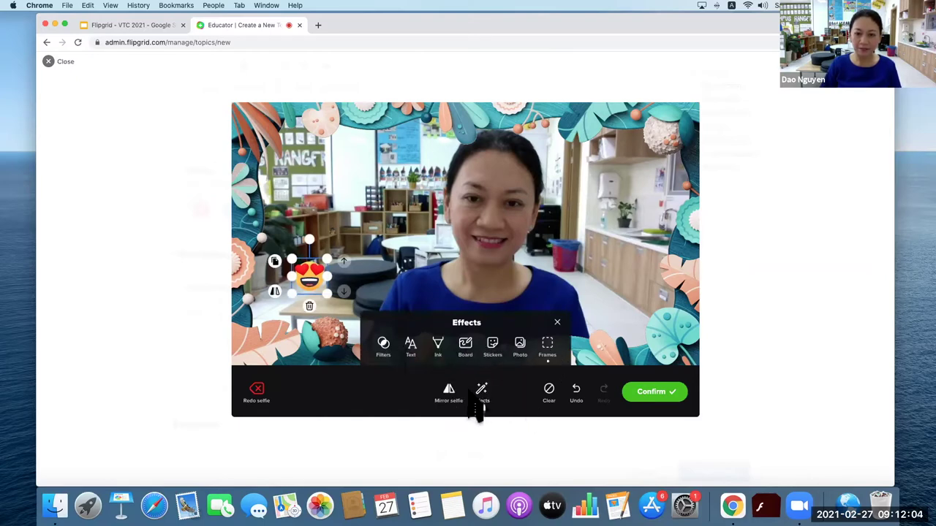
left_click(614, 321)
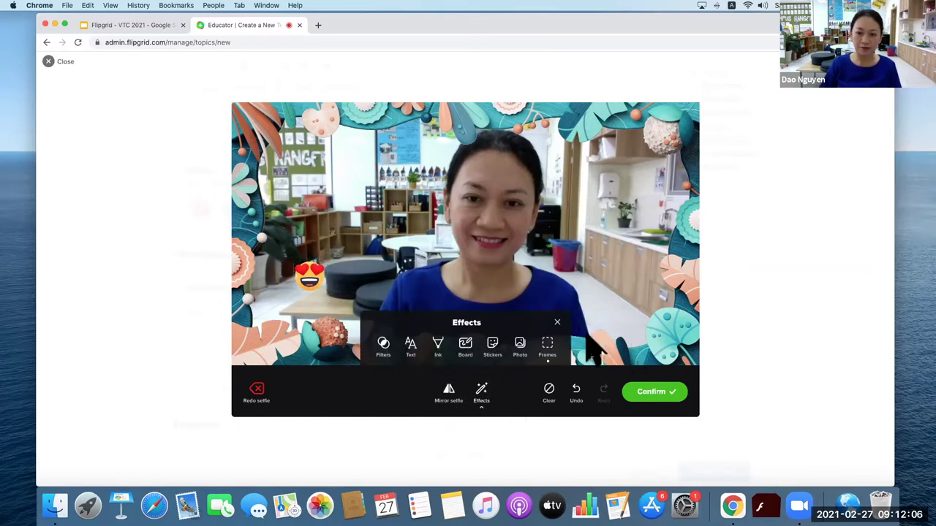
left_click(557, 323)
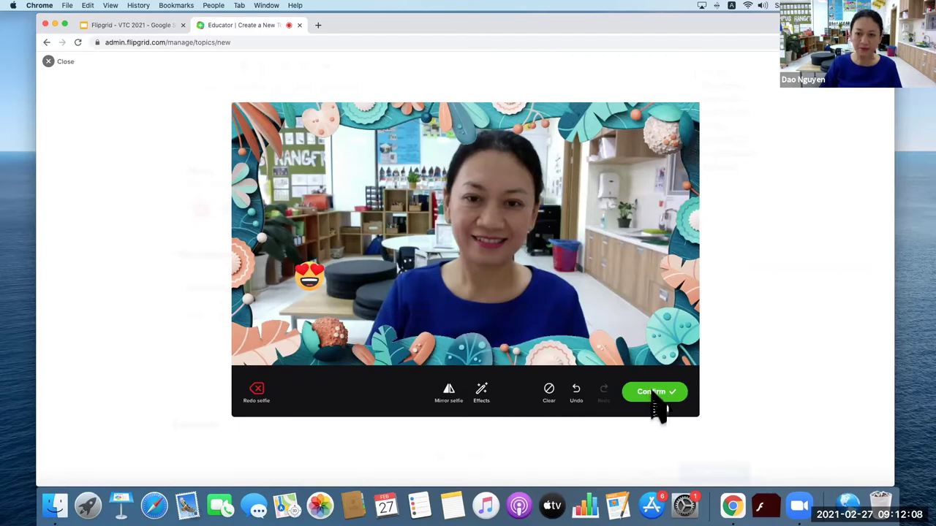
- Confirm the decorated selfie as the cover photo and finish adding the video to the topic
left_click(656, 400)
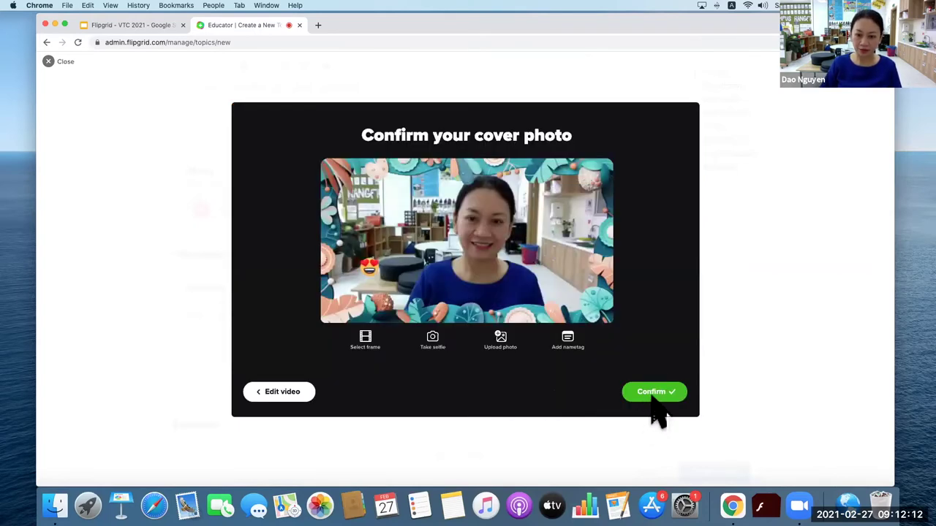
left_click(654, 394)
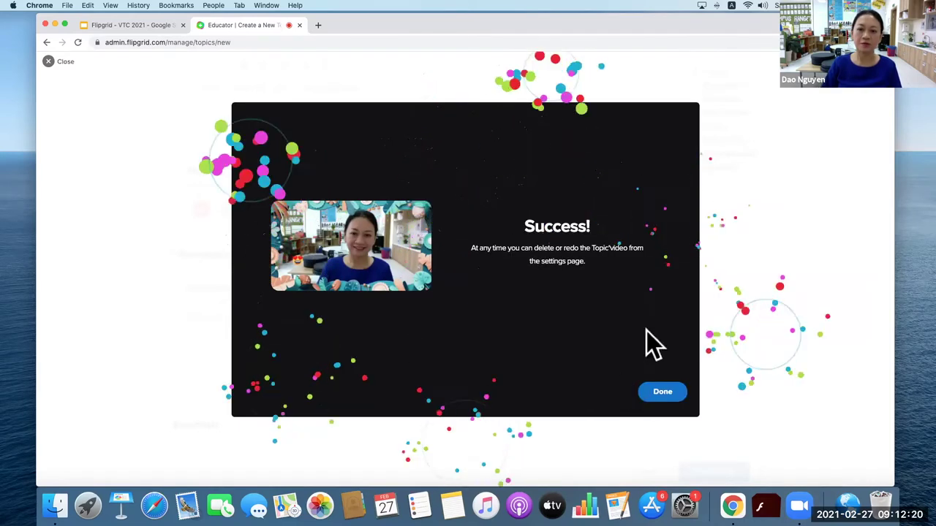
left_click(660, 395)
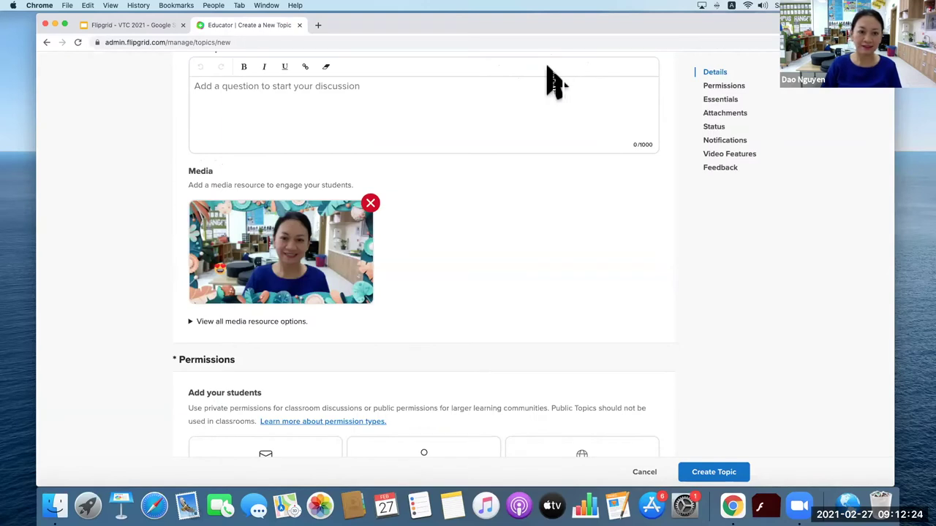
- Set the topic's student permissions to Public
scroll(358, 256, "down", 5)
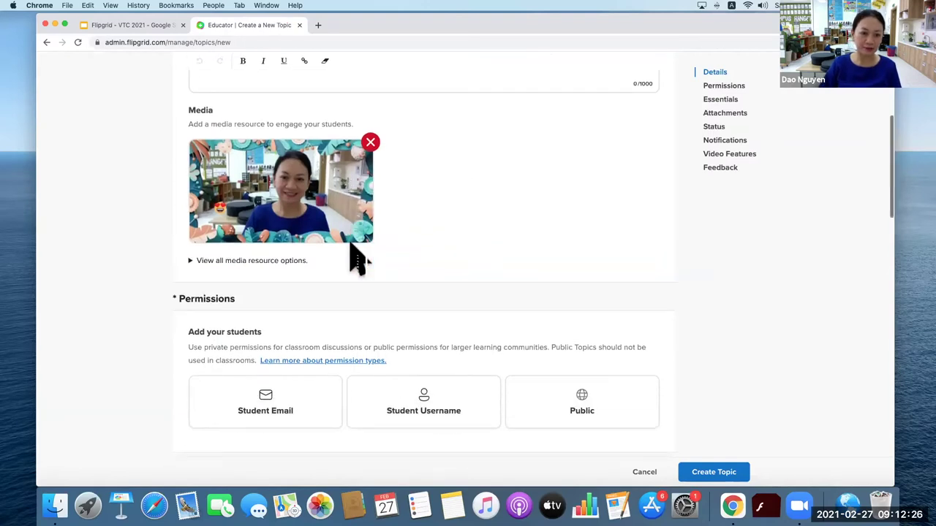
scroll(358, 256, "down", 2)
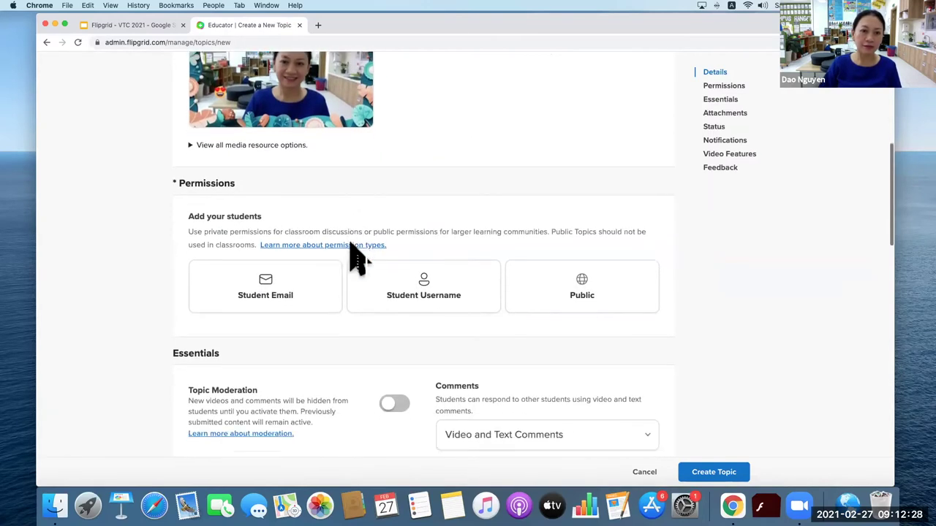
left_click(585, 292)
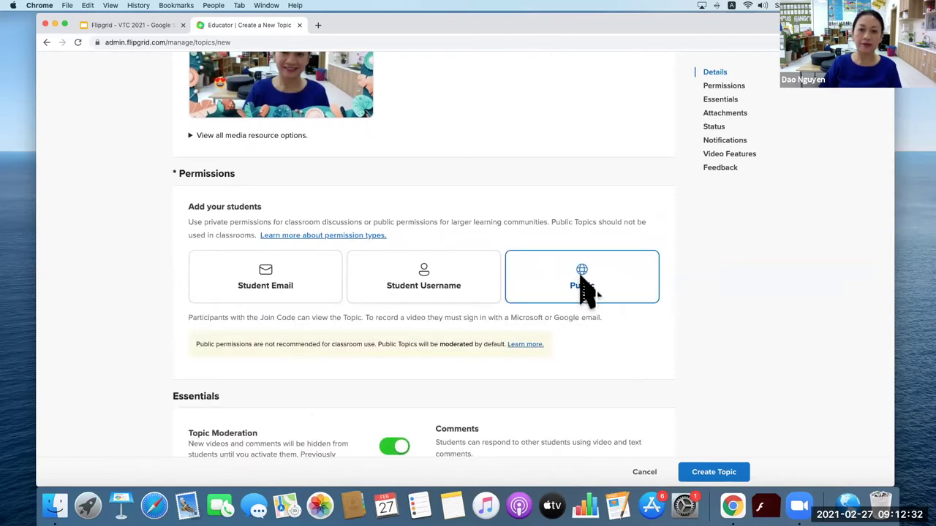
- Review the Recording Time options in the topic's Essentials settings, keeping the current choice
scroll(584, 292, "down", 3)
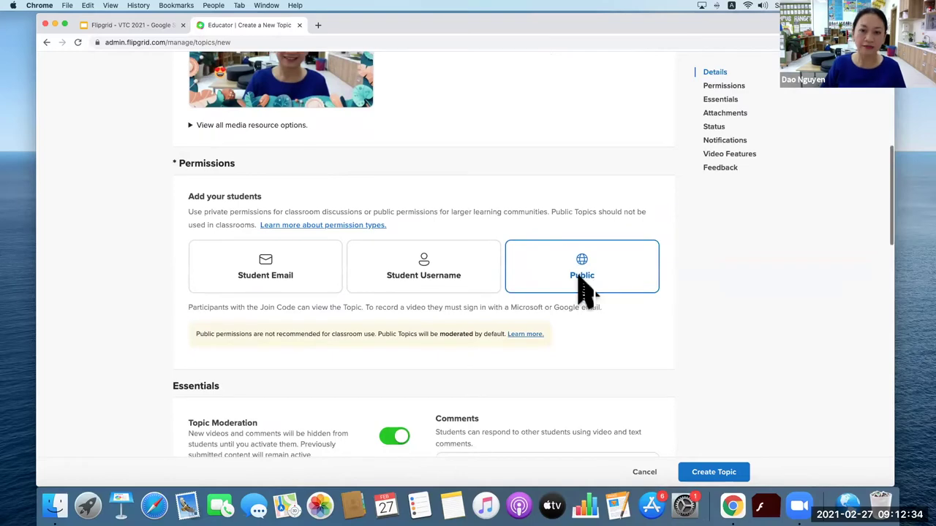
scroll(585, 293, "down", 2)
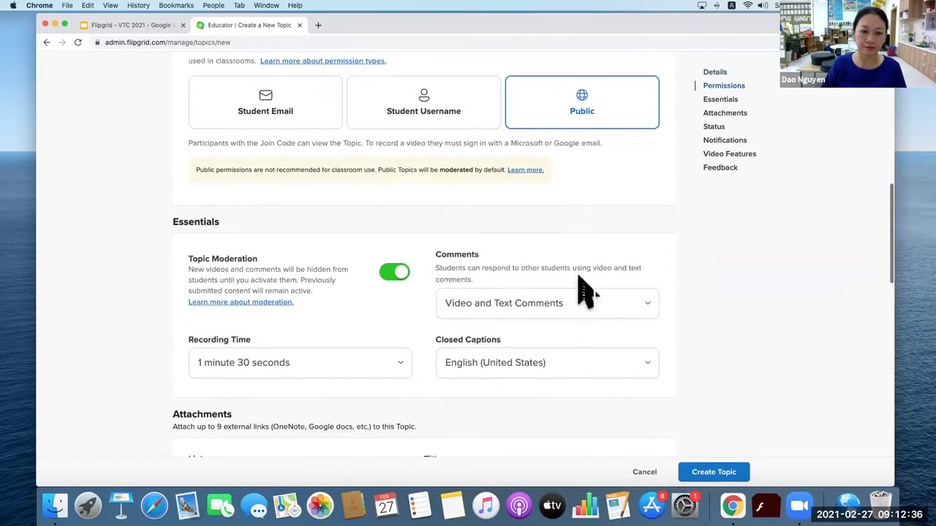
left_click(401, 348)
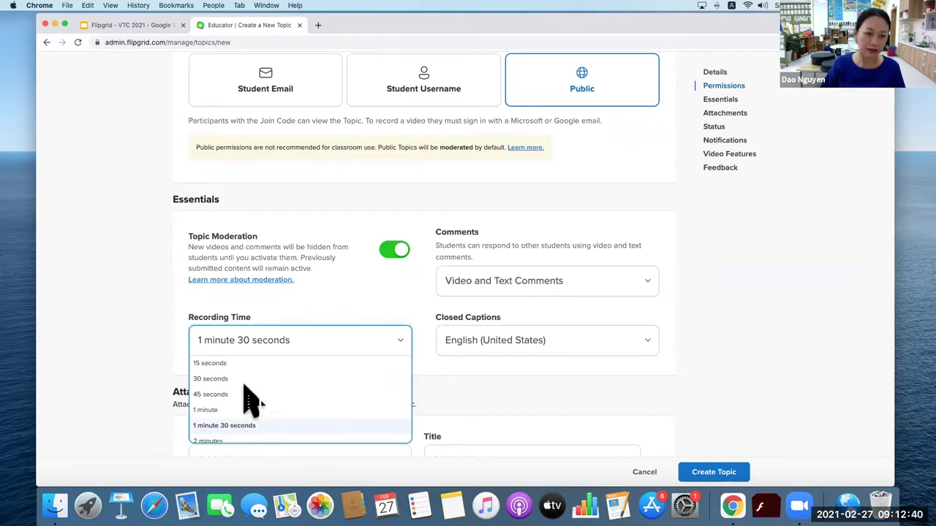
scroll(249, 409, "down", 2)
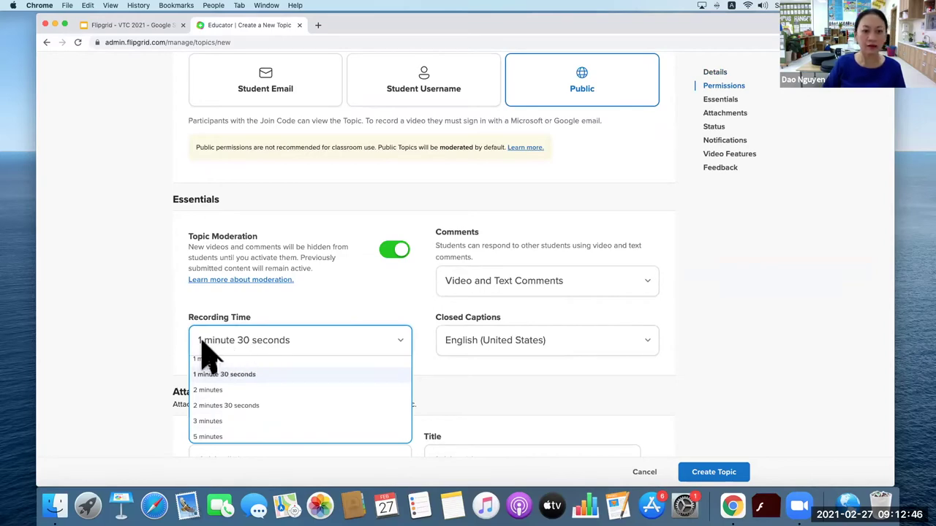
left_click(452, 392)
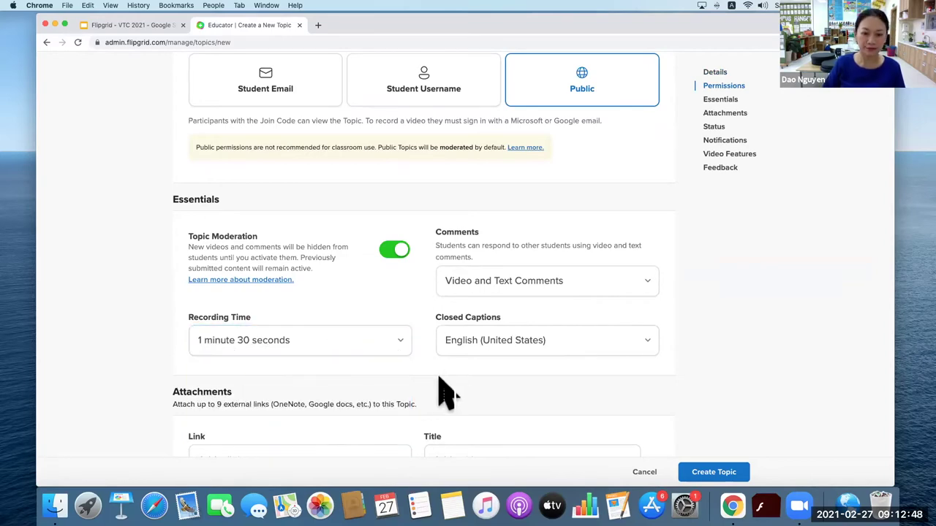
- Examine the topic's Attachments and Status settings, including the calendar for the scheduled start date, without changing anything
scroll(602, 366, "down", 5)
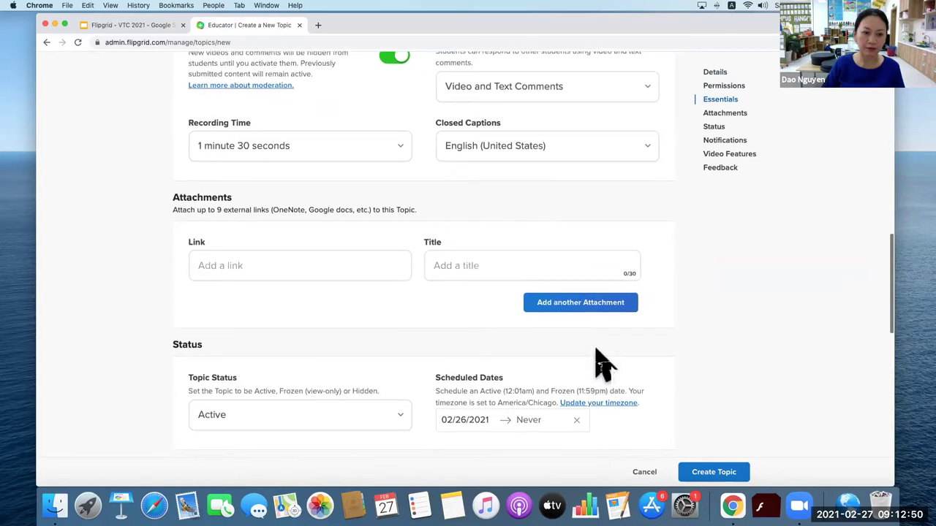
scroll(530, 336, "down", 3)
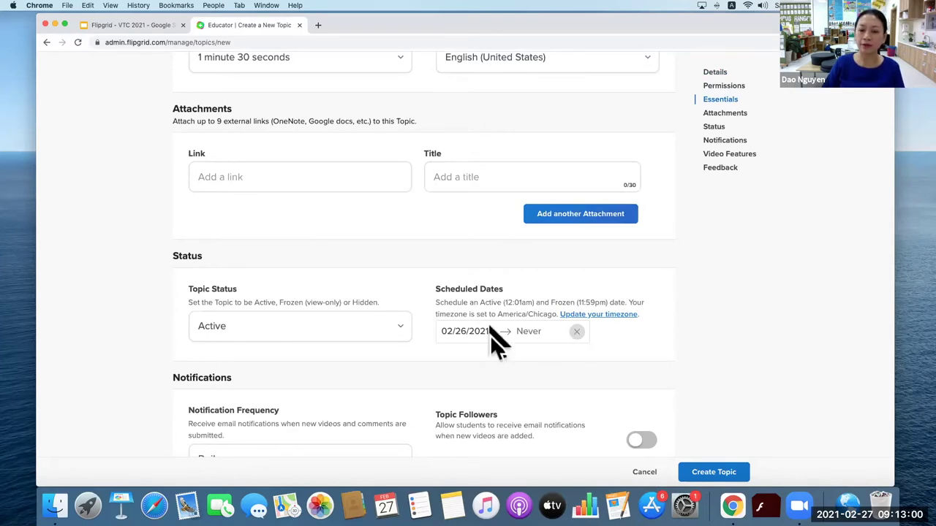
scroll(537, 350, "down", 1)
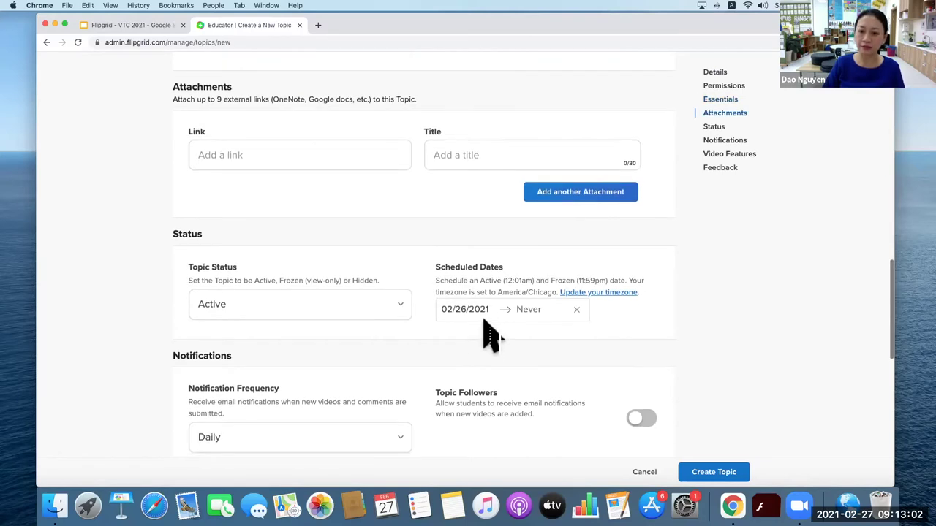
left_click(488, 314)
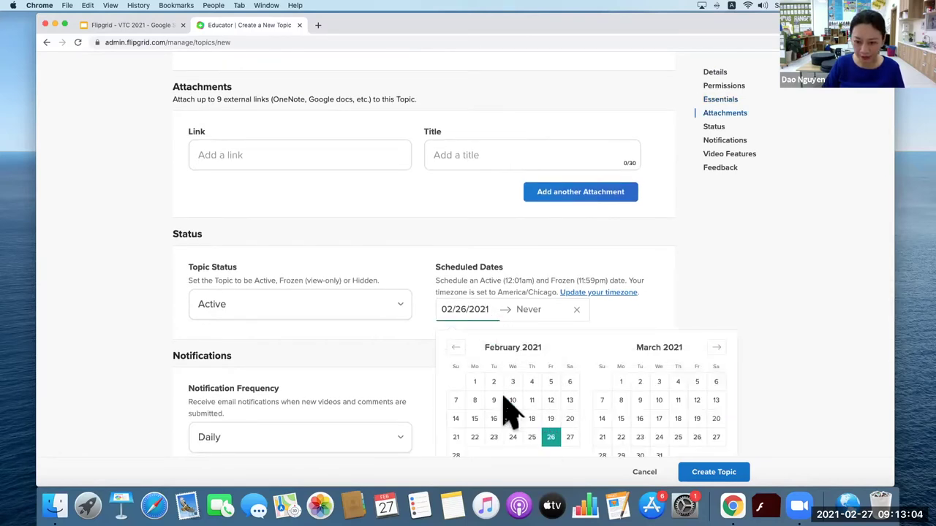
left_click(649, 333)
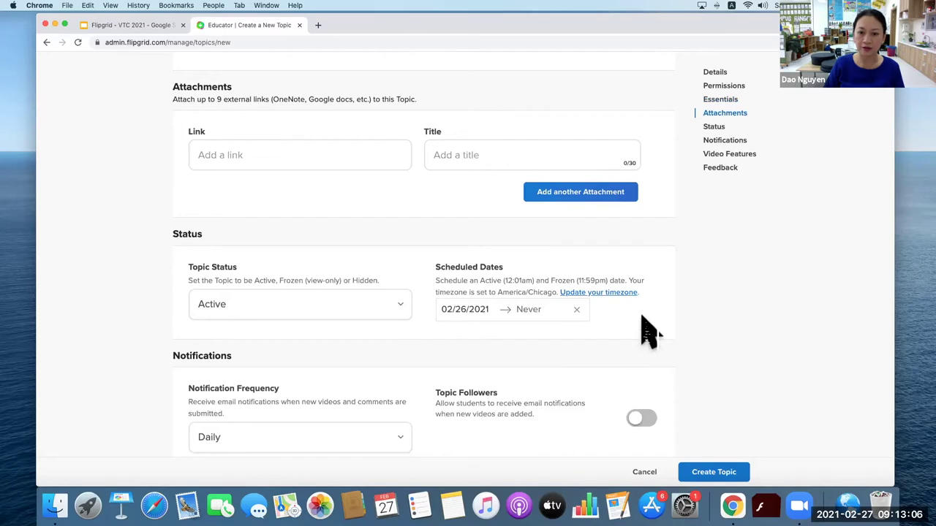
- Review the topic's Notifications, Video Features and Feedback settings down to the end of the form
scroll(622, 324, "down", 2)
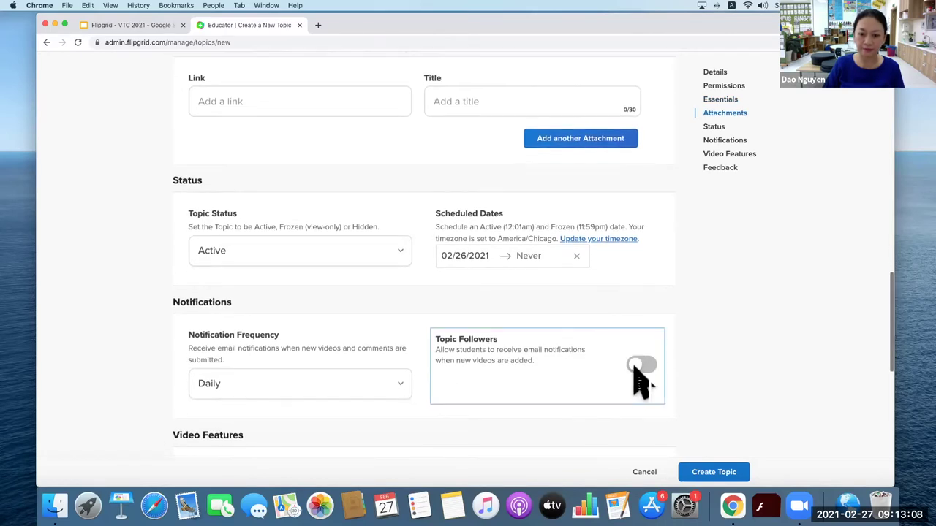
scroll(636, 379, "down", 3)
scroll(635, 378, "down", 3)
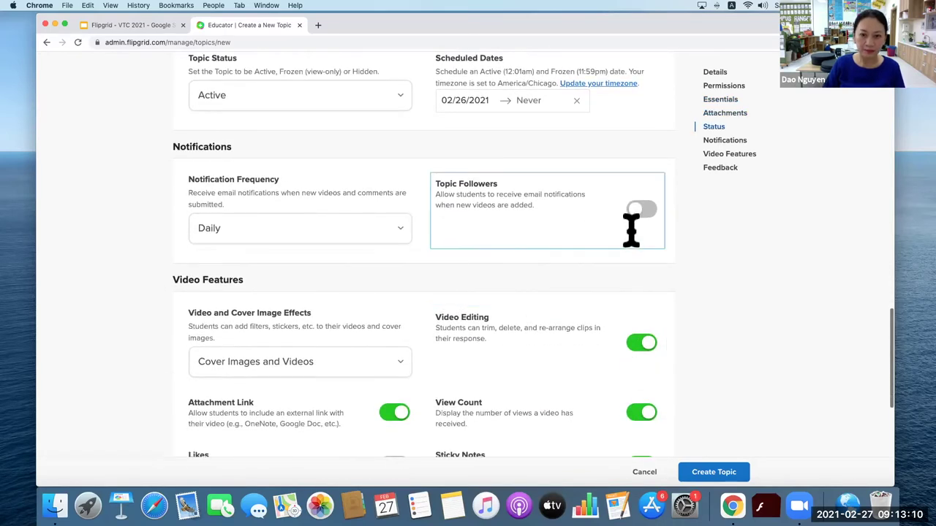
scroll(483, 399, "down", 5)
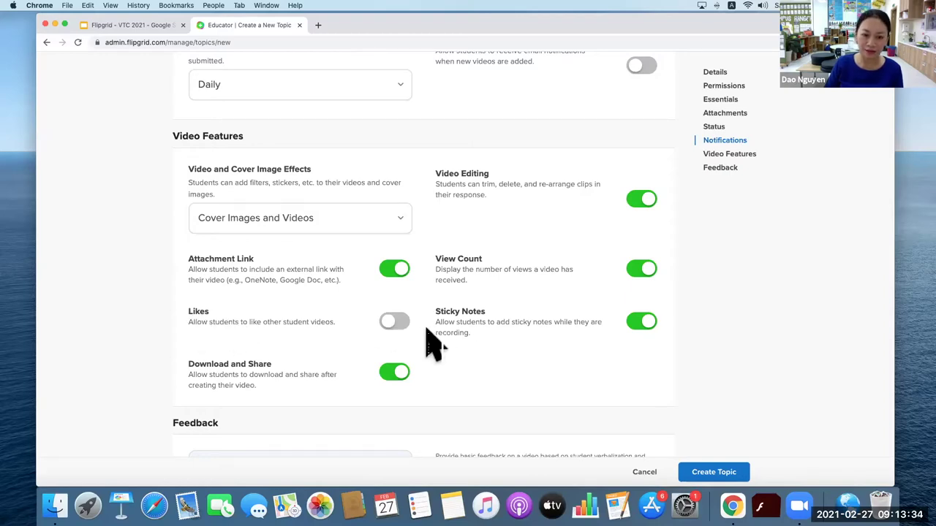
scroll(394, 337, "down", 2)
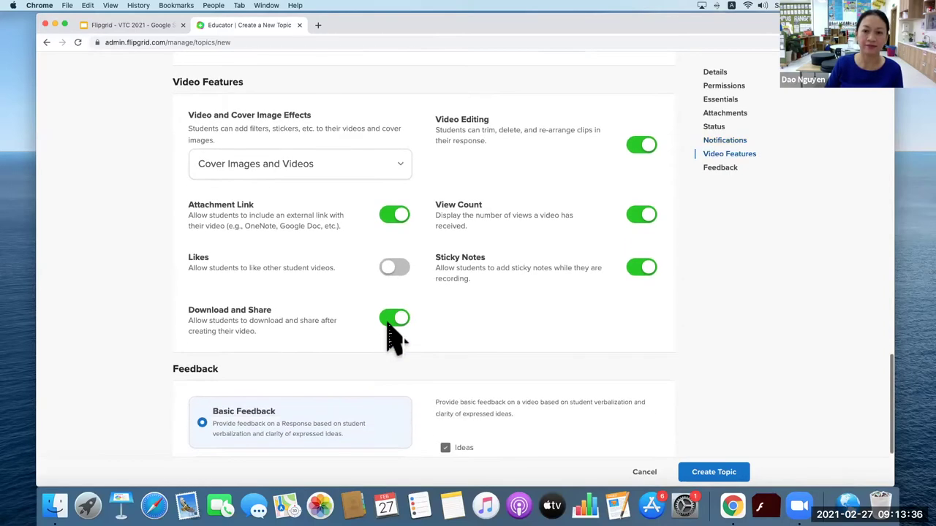
scroll(395, 337, "down", 2)
scroll(394, 338, "down", 3)
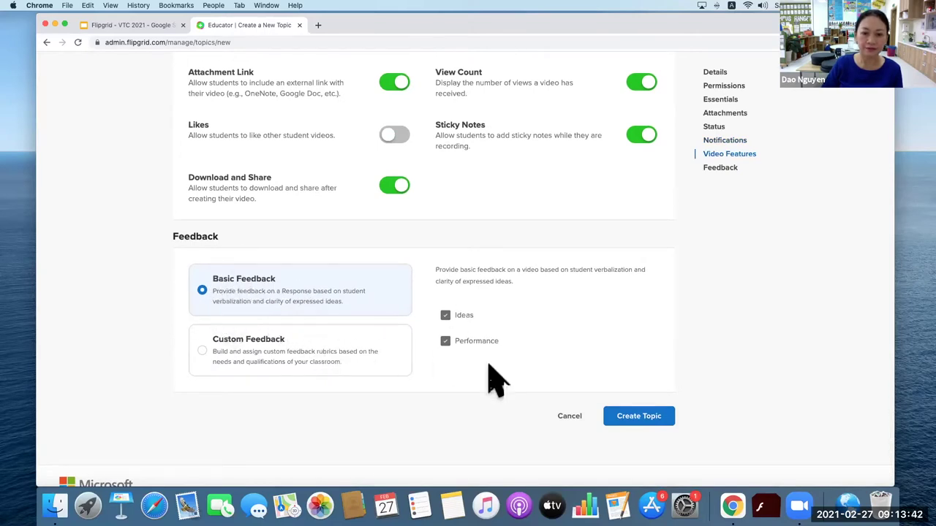
- Try to create the topic with the current settings and check the form's required Details fields
scroll(505, 382, "down", 1)
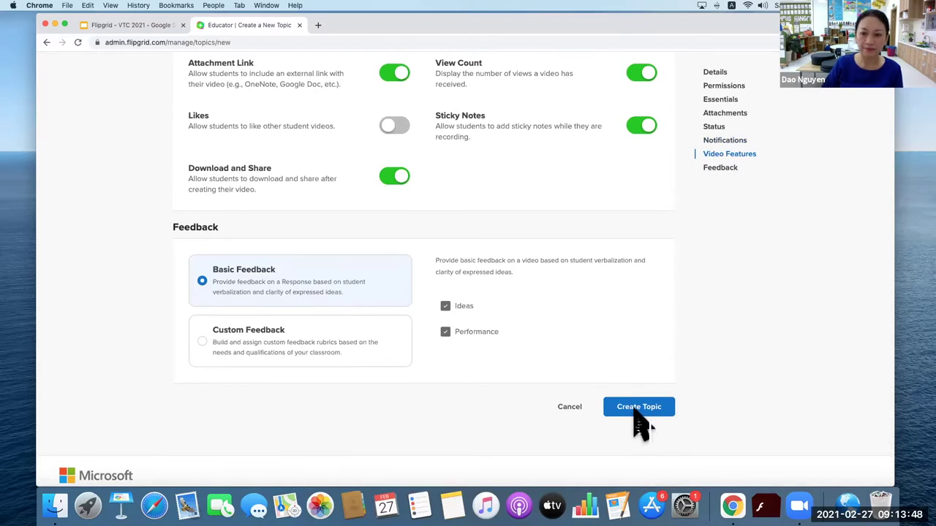
left_click(636, 409)
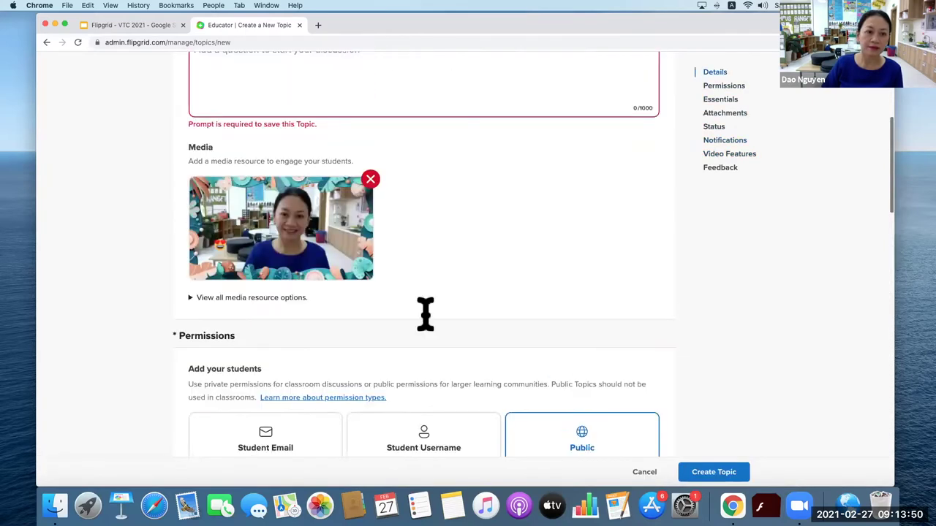
scroll(334, 285, "down", 5)
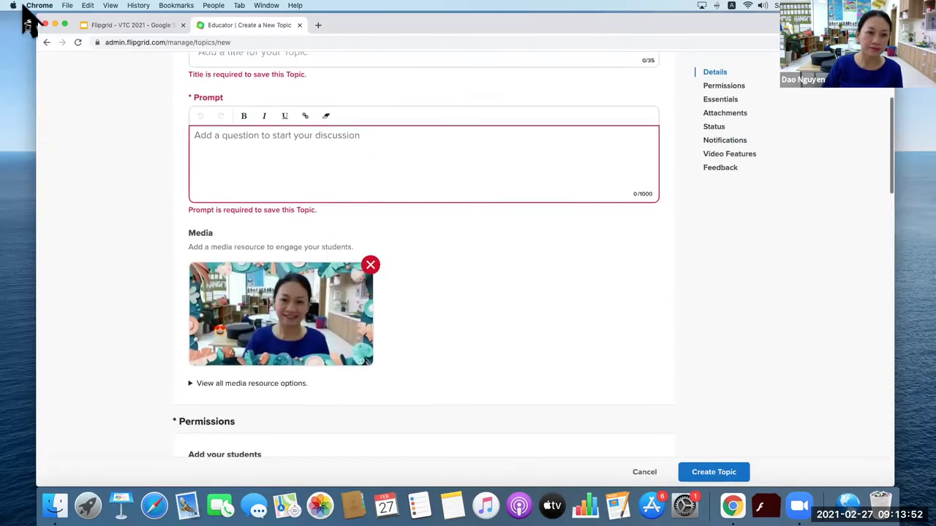
- Close the new-topic form, return to the Flipgrid - VTC 2021 presentation in Google Slides and select slide 21 with the Topics list
left_click(299, 25)
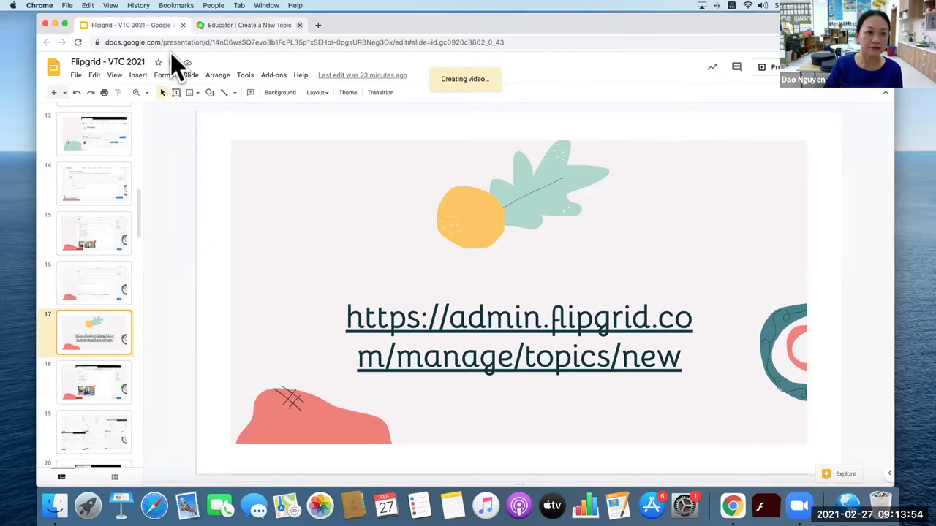
scroll(84, 354, "down", 1)
scroll(84, 344, "down", 4)
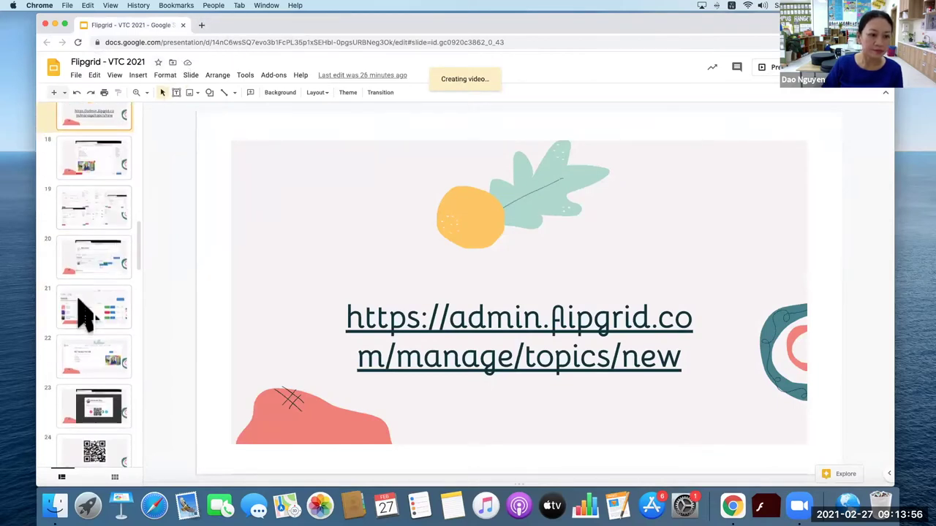
left_click(84, 300)
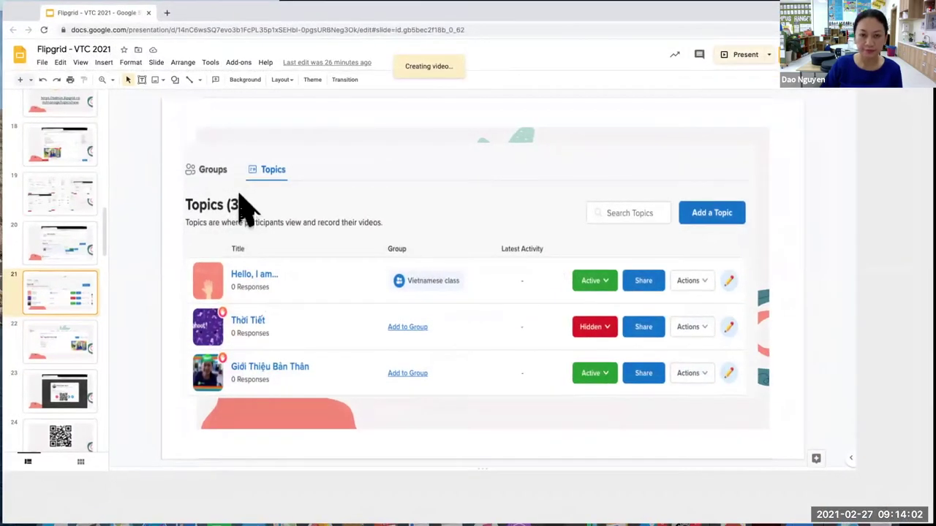
- Present the slideshow from the Topics list slide and go through the topic page and QR code slides to the Share this Topic slide
key("super+Return")
key("Left")
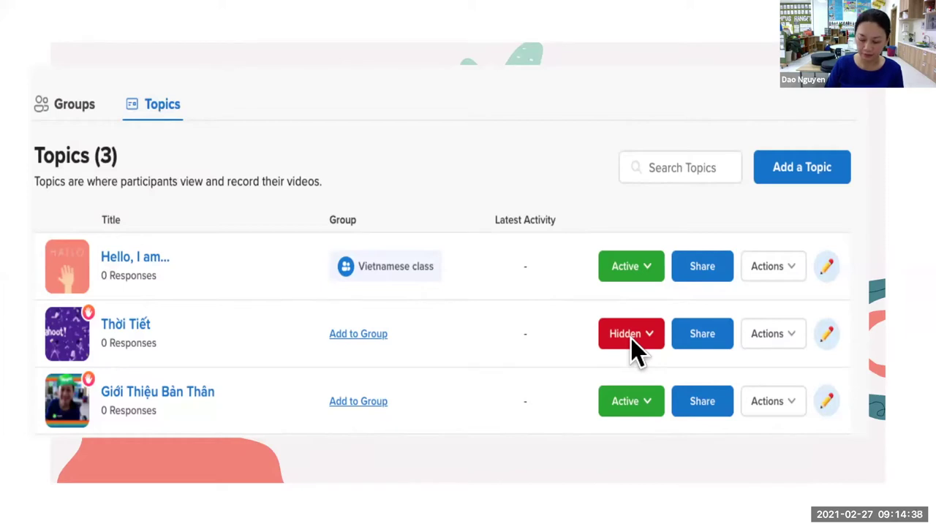
key("Right")
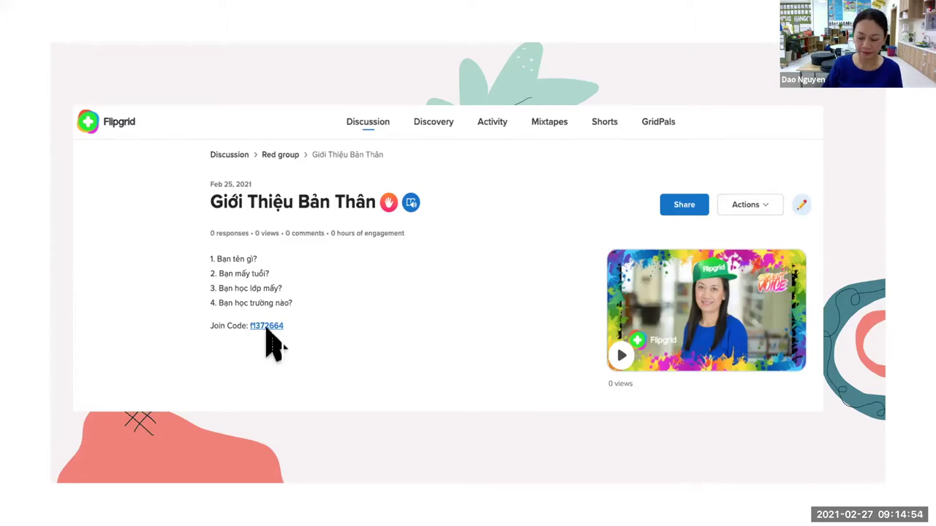
key("Right")
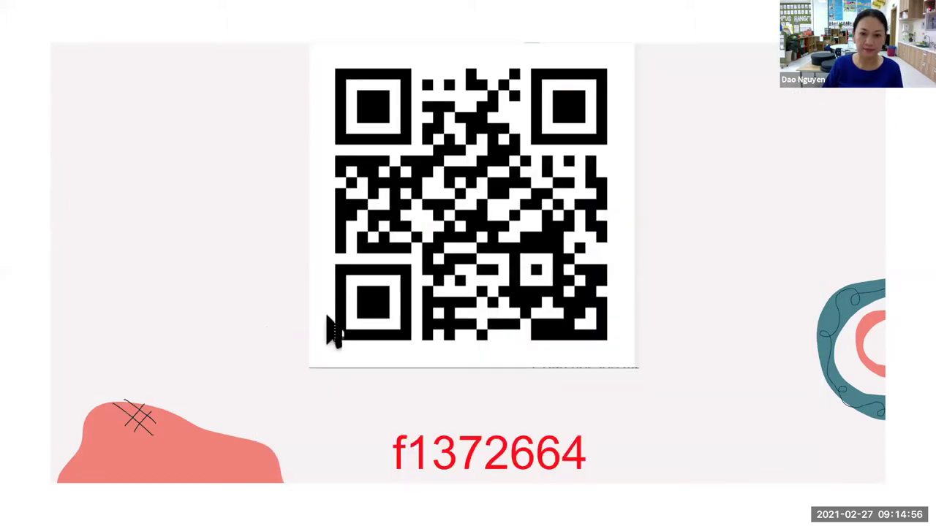
key("Right")
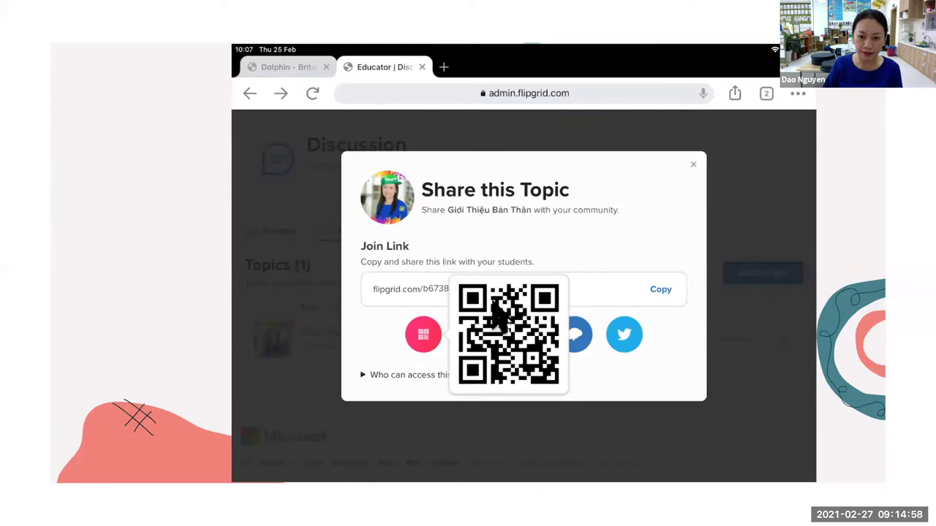